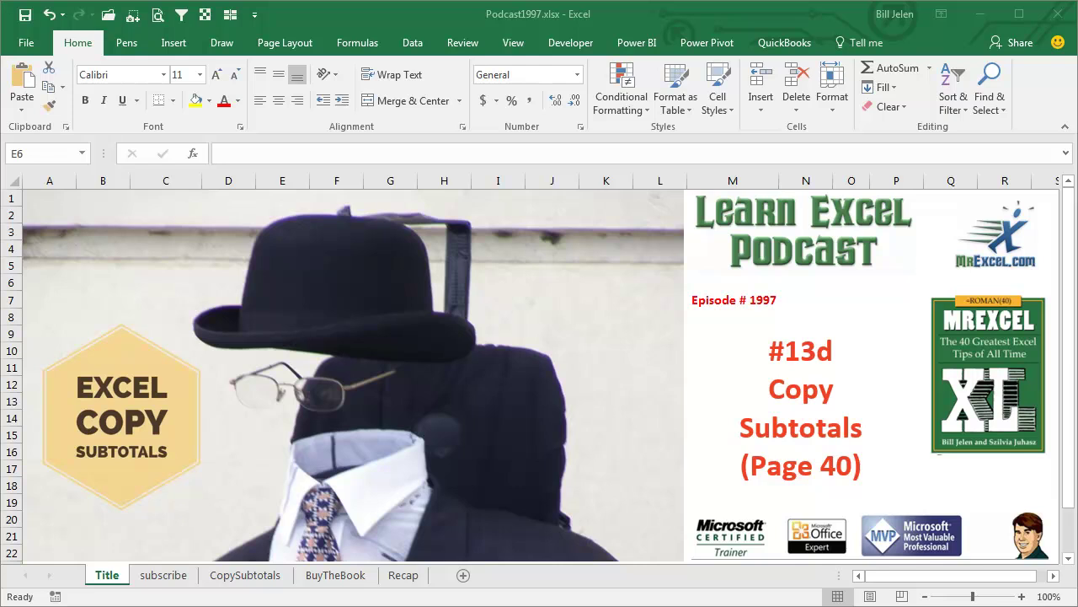
Switch from the subscribe sheet to the CopySubtotals sheet
{"action": "left_click", "coordinate": [169, 578]}
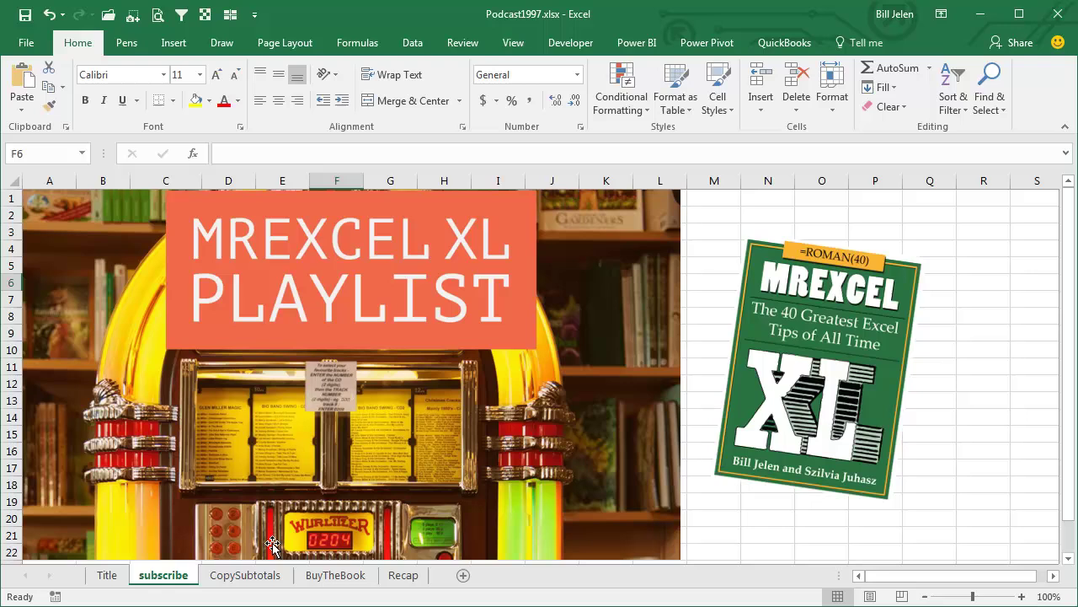
{"action": "left_click", "coordinate": [252, 578]}
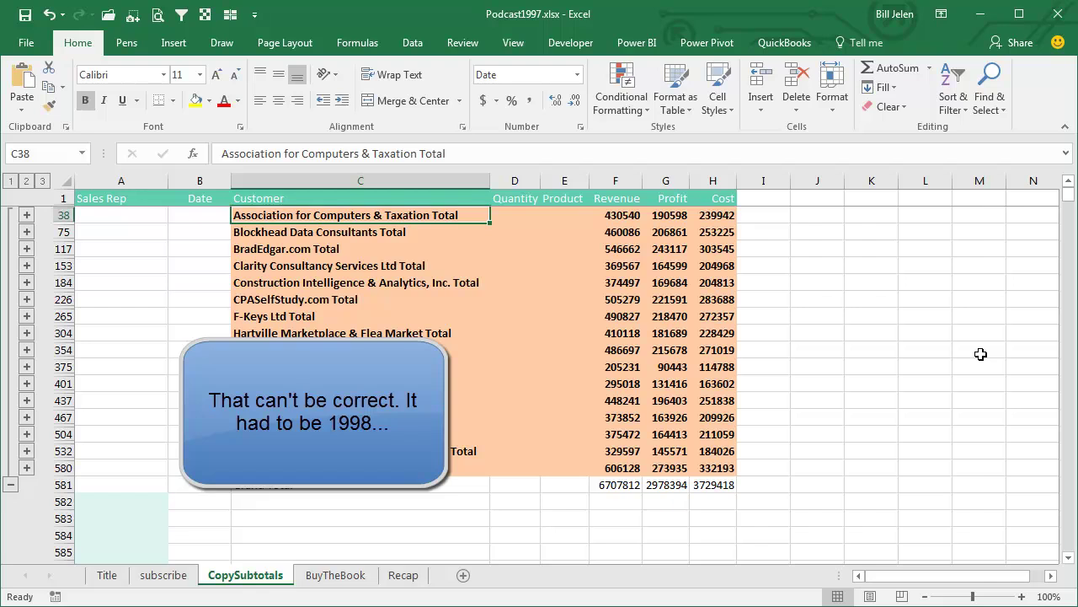
Collapse the outline to level 2 and set C1:H581 as the print area
{"action": "left_click", "coordinate": [43, 181]}
{"action": "left_click", "coordinate": [26, 181]}
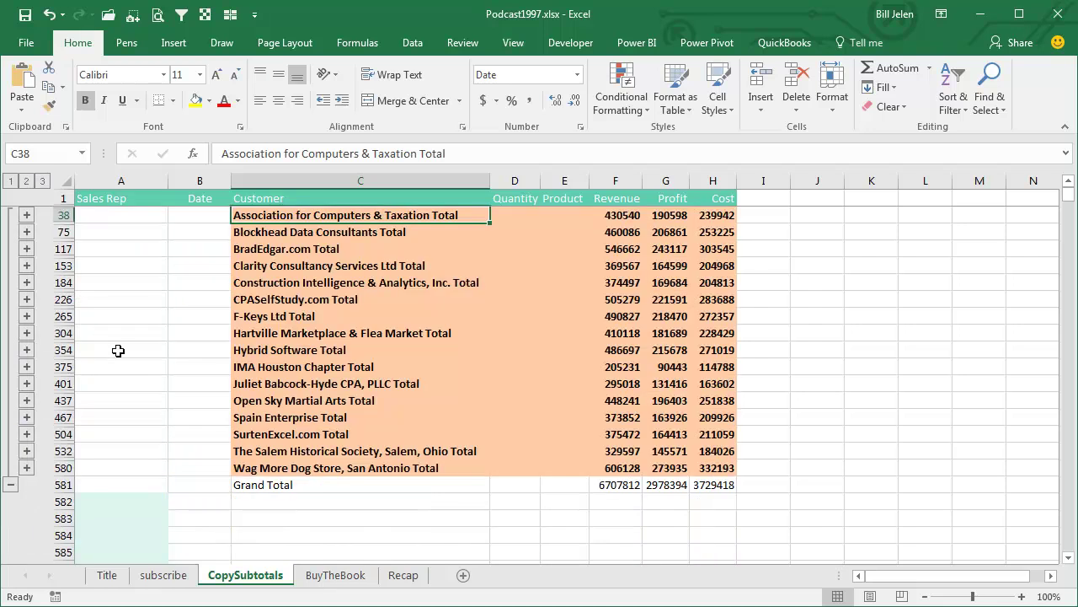
{"action": "left_click_drag", "start_coordinate": [278, 198], "coordinate": [734, 487]}
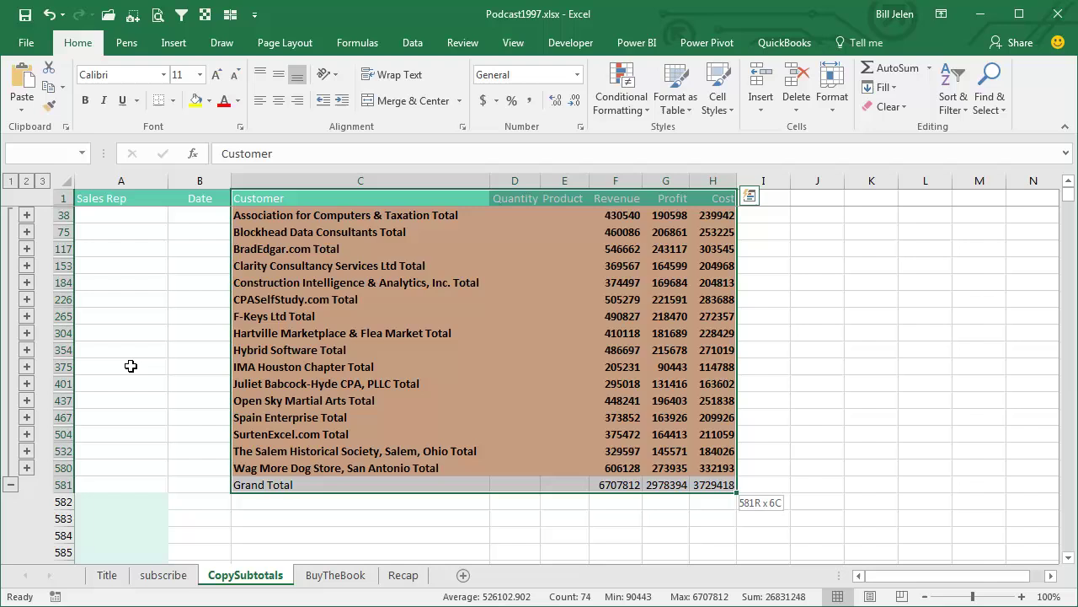
{"action": "left_click", "coordinate": [269, 44]}
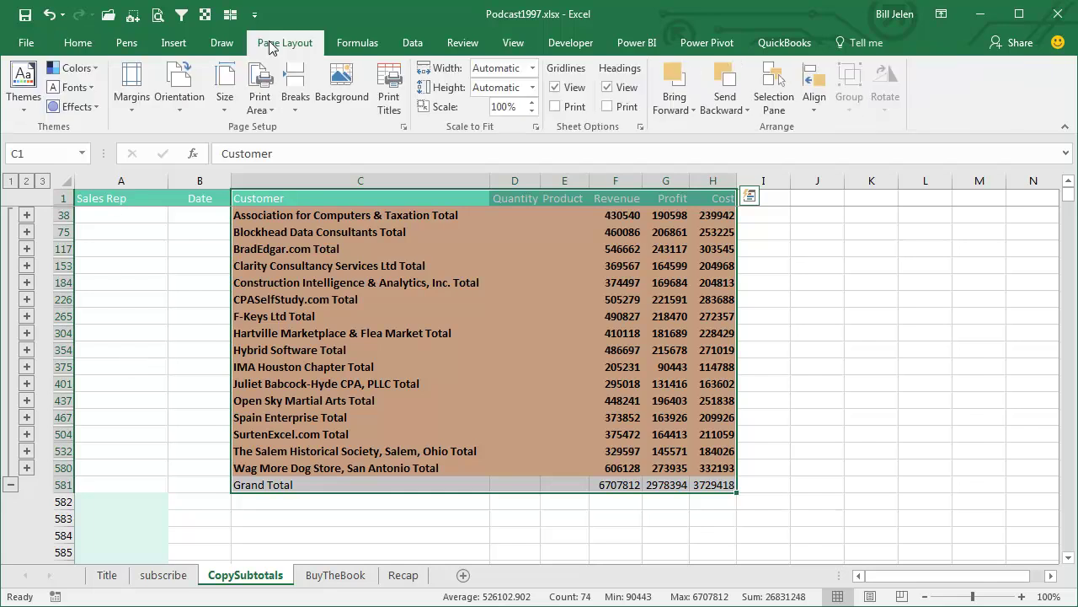
{"action": "left_click", "coordinate": [259, 97]}
{"action": "left_click", "coordinate": [273, 125]}
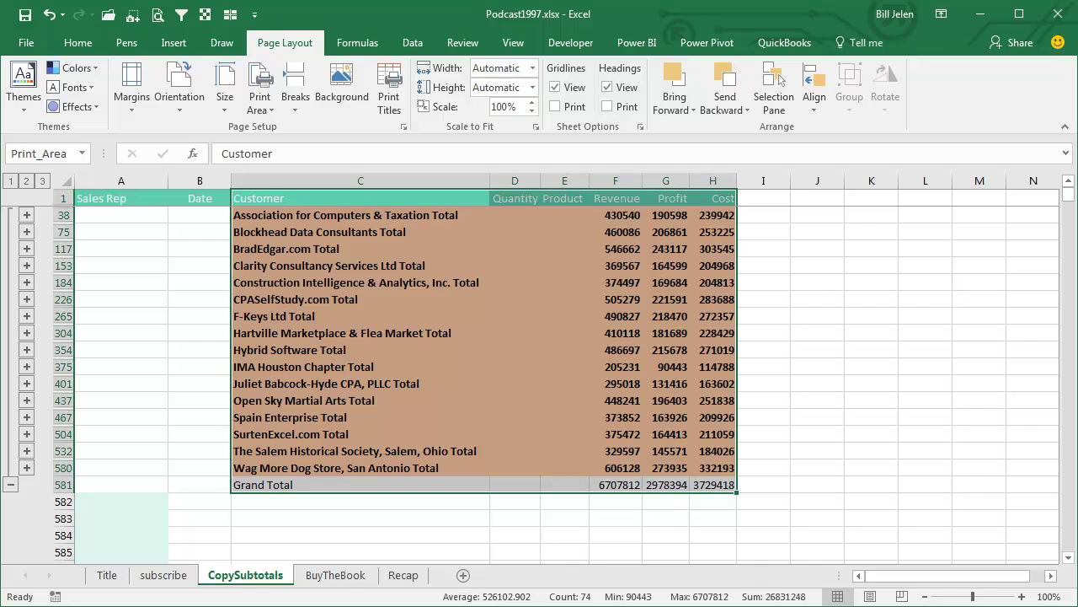
{"action": "key", "text": "ctrl+c"}
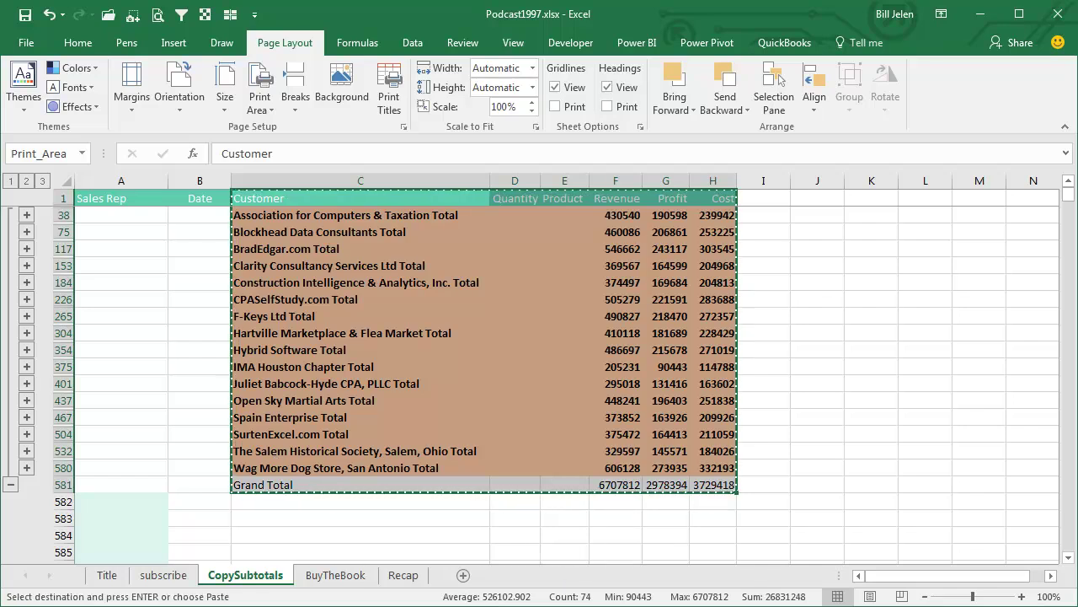
{"action": "key", "text": "ctrl+n"}
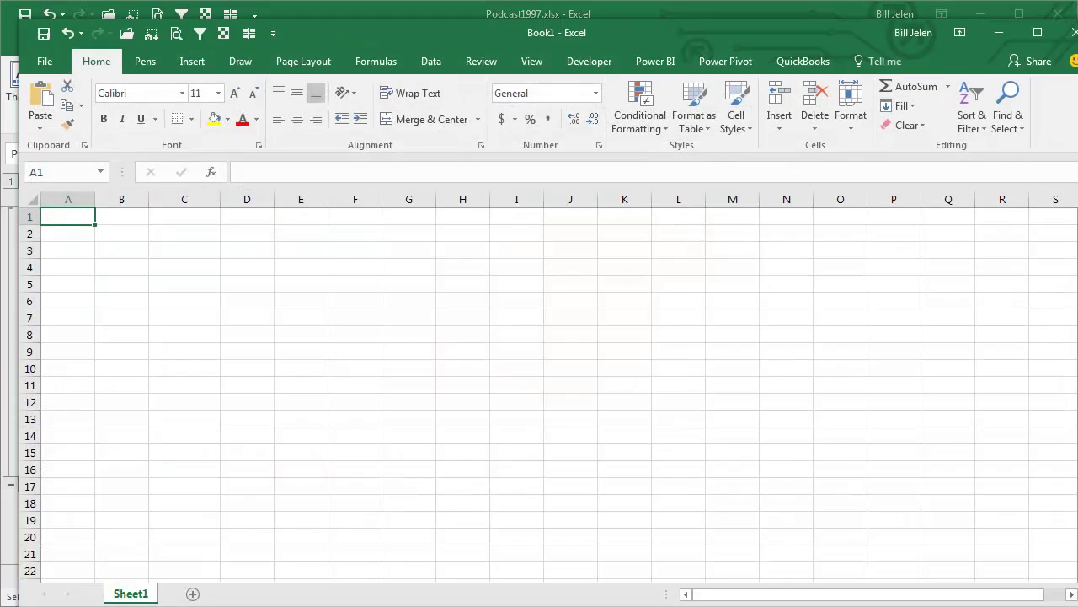
{"action": "key", "text": "ctrl+v"}
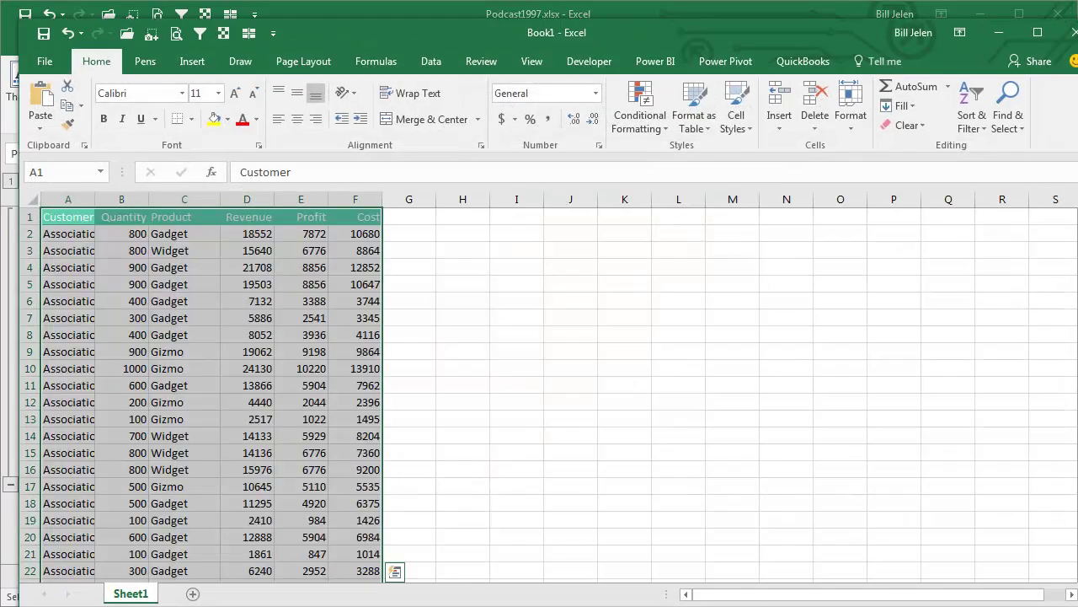
{"action": "key", "text": "Page_Down"}
{"action": "key", "text": "Page_Down"}
{"action": "key", "text": "Page_Down"}
{"action": "key", "text": "Page_Down"}
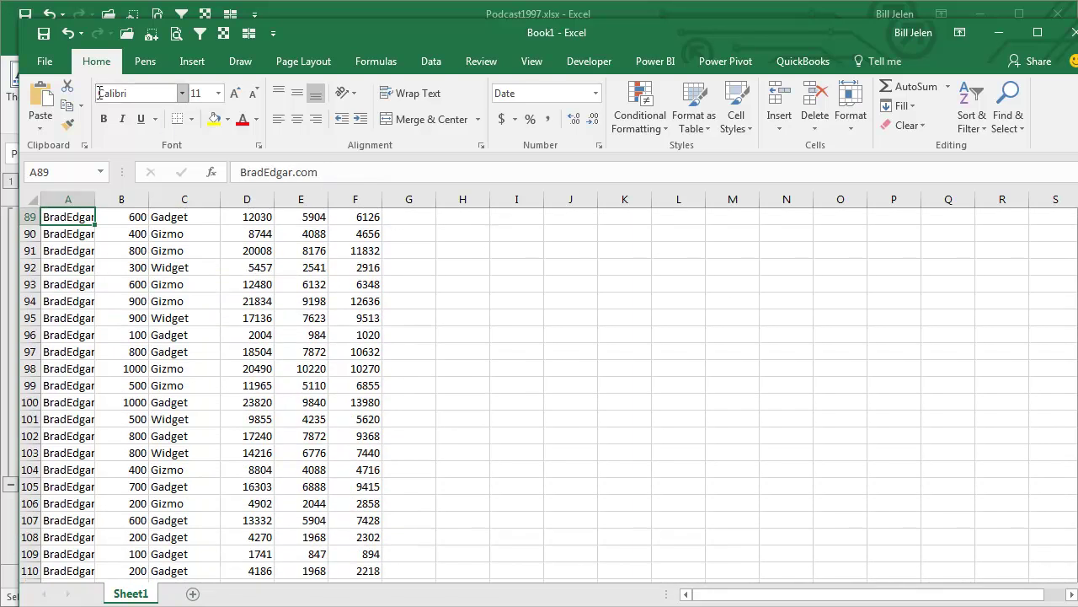
{"action": "left_click", "coordinate": [49, 62]}
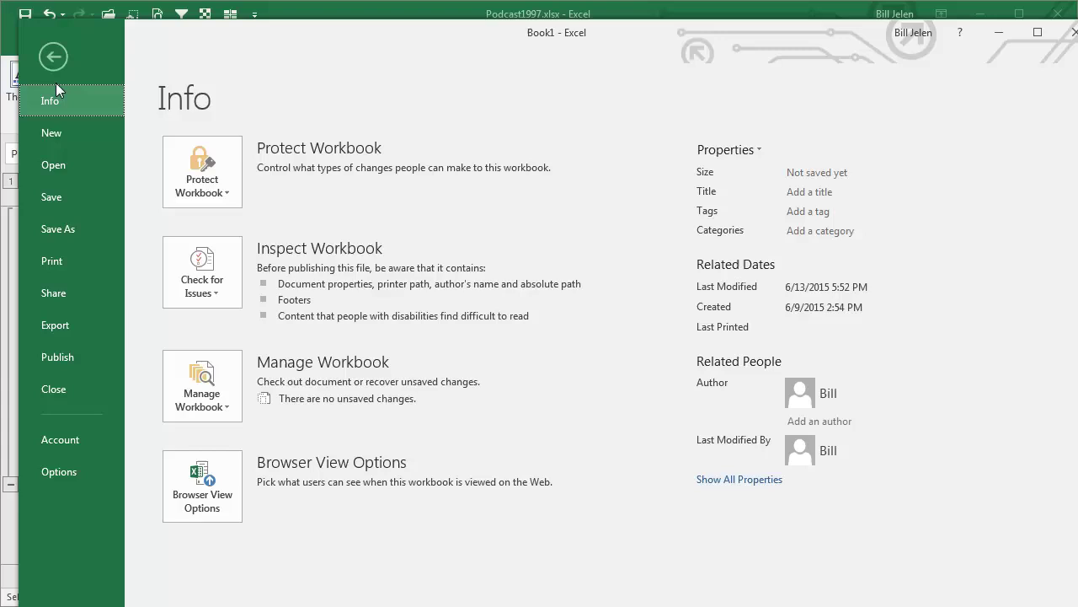
{"action": "left_click", "coordinate": [57, 390]}
{"action": "left_click", "coordinate": [742, 464]}
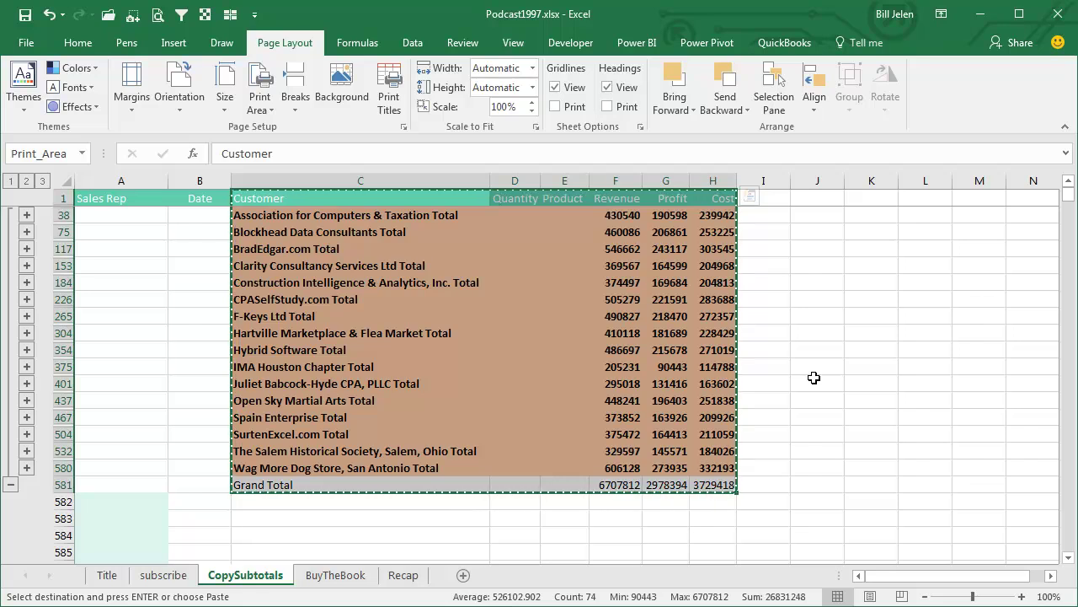
Open the Go To dialog with F5 to see the Print_Area name
{"action": "key", "text": "F5"}
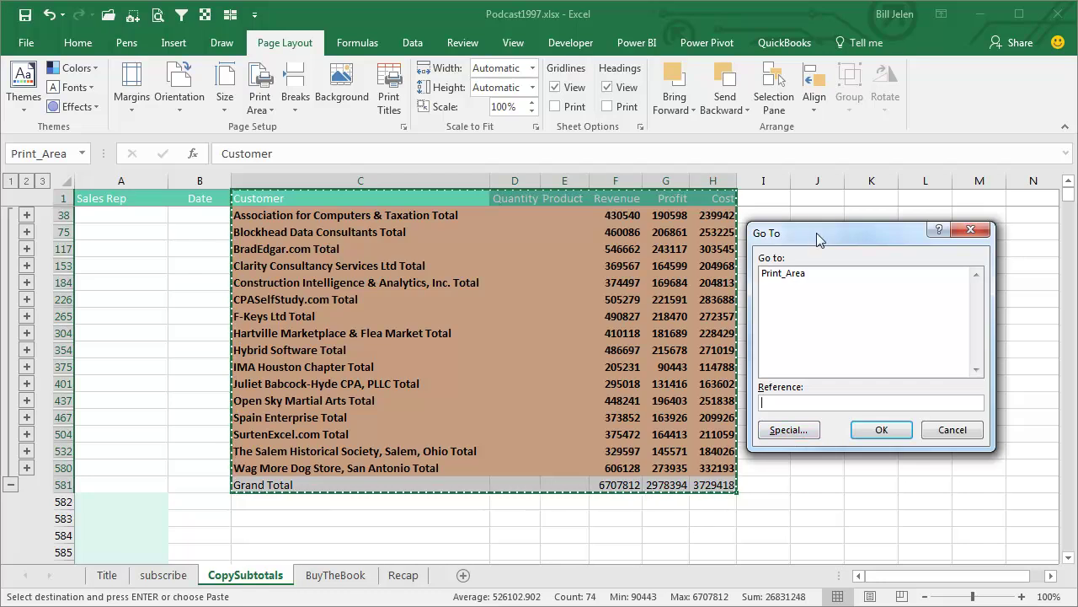
{"action": "left_click", "coordinate": [789, 431]}
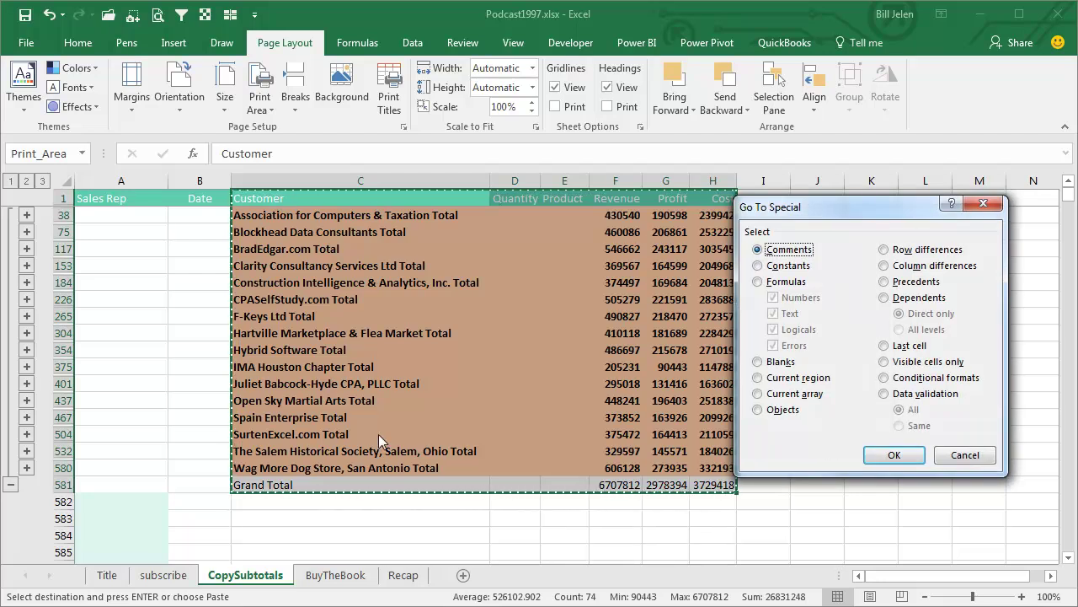
{"action": "left_click", "coordinate": [759, 281]}
{"action": "left_click", "coordinate": [773, 297]}
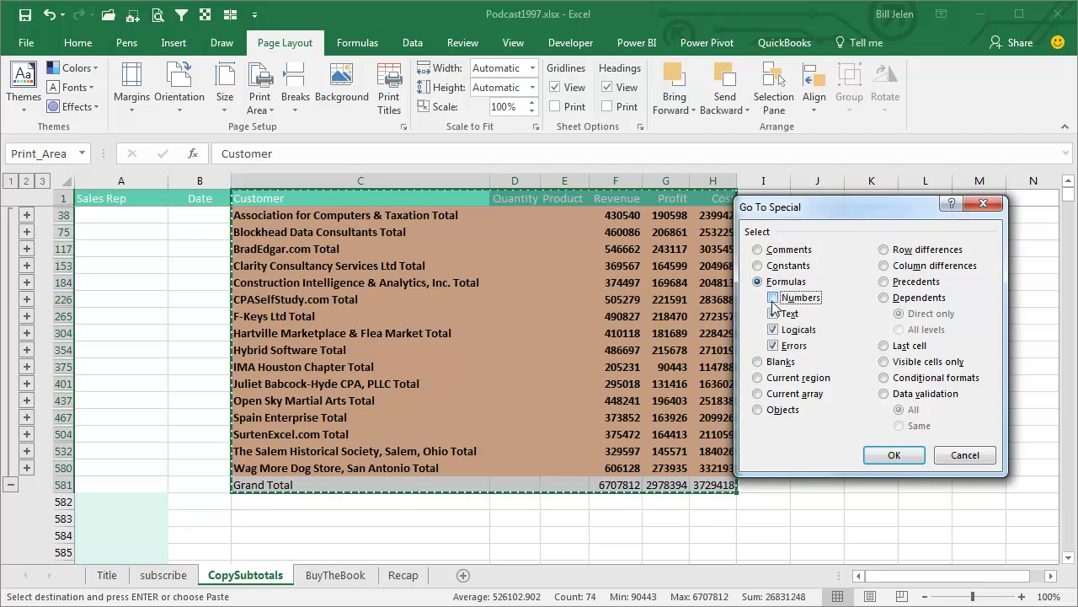
{"action": "left_click", "coordinate": [772, 313]}
{"action": "left_click", "coordinate": [772, 330]}
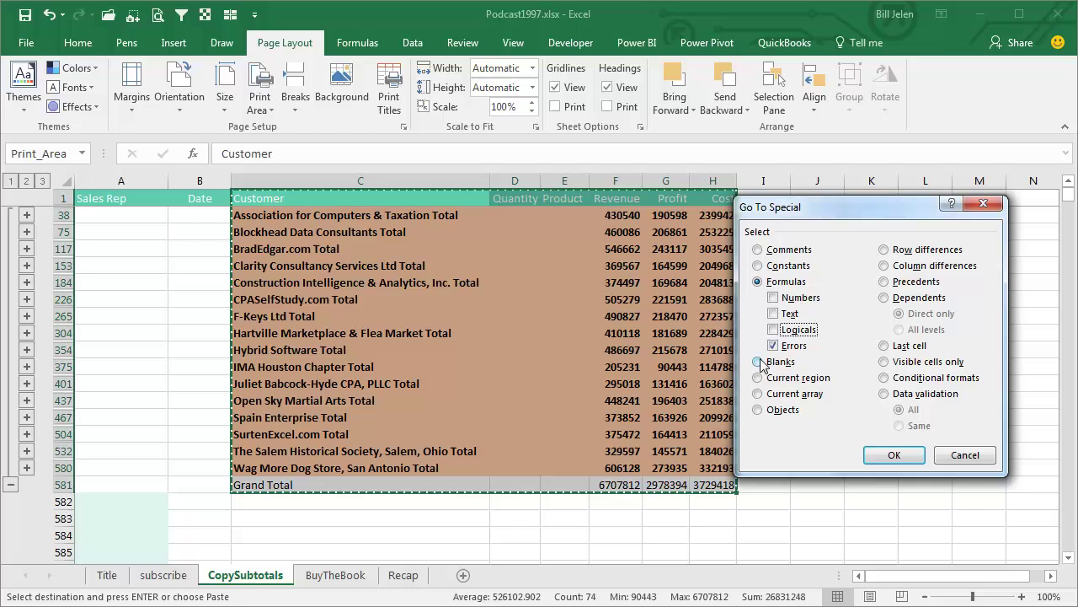
{"action": "left_click", "coordinate": [758, 361]}
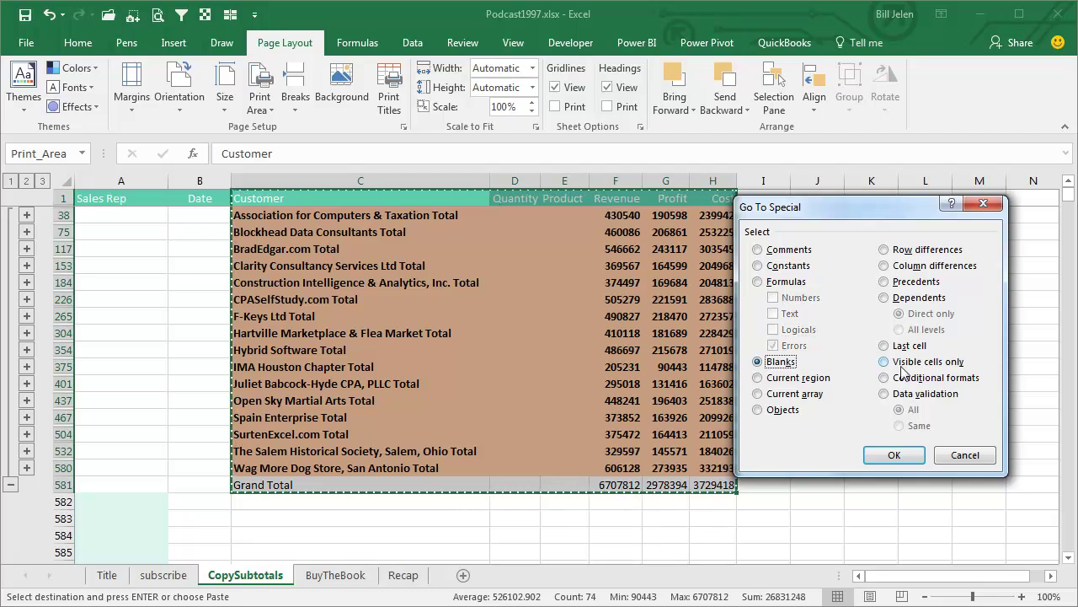
{"action": "left_click", "coordinate": [886, 363]}
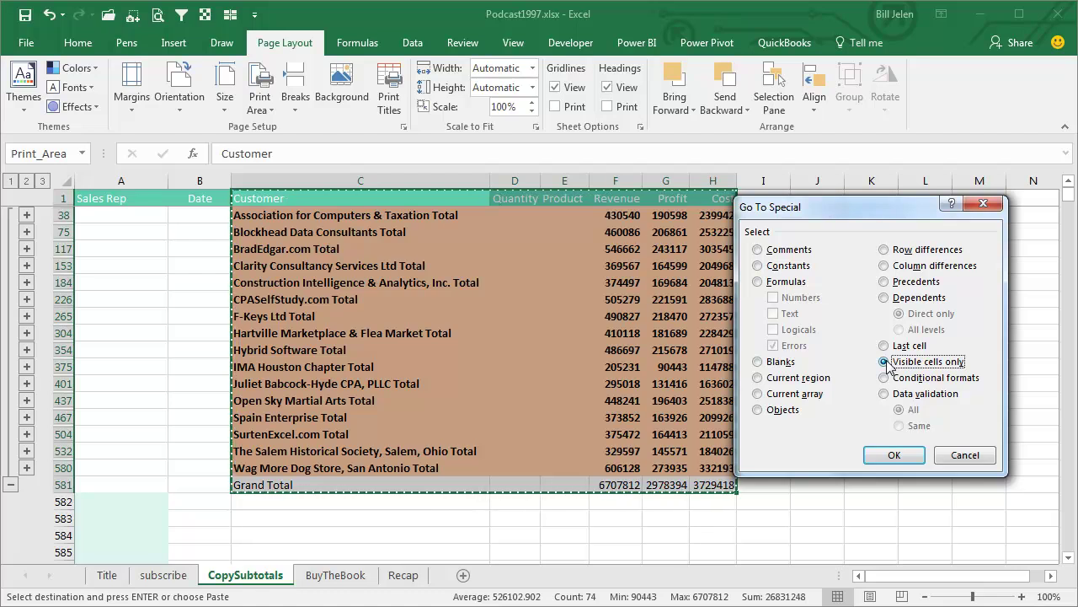
{"action": "left_click", "coordinate": [966, 455]}
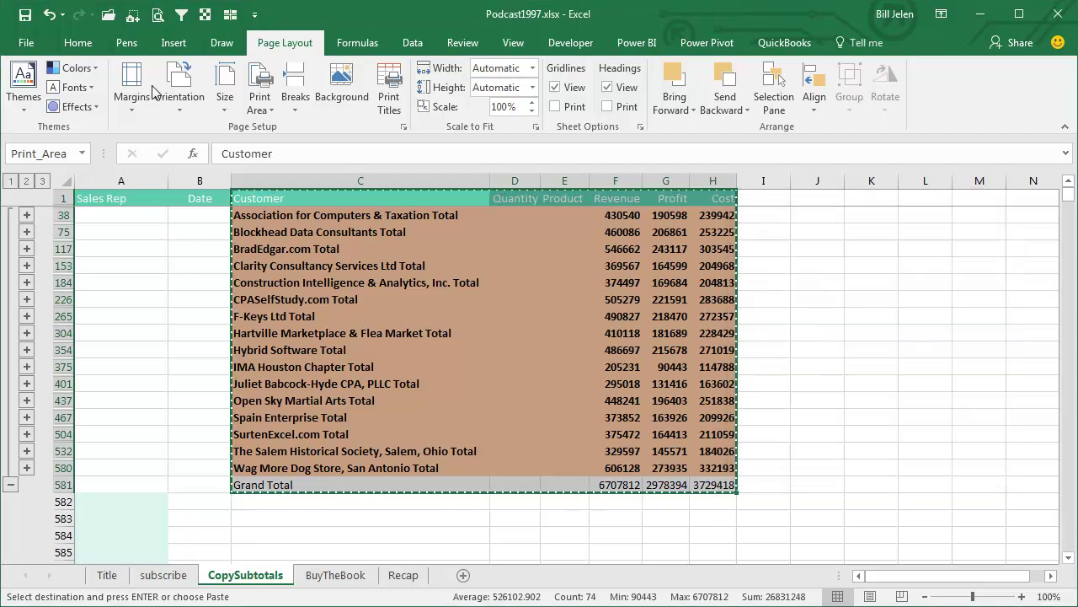
Select only the visible report cells with Go To Special > Visible cells only
{"action": "left_click", "coordinate": [77, 42]}
{"action": "left_click", "coordinate": [990, 99]}
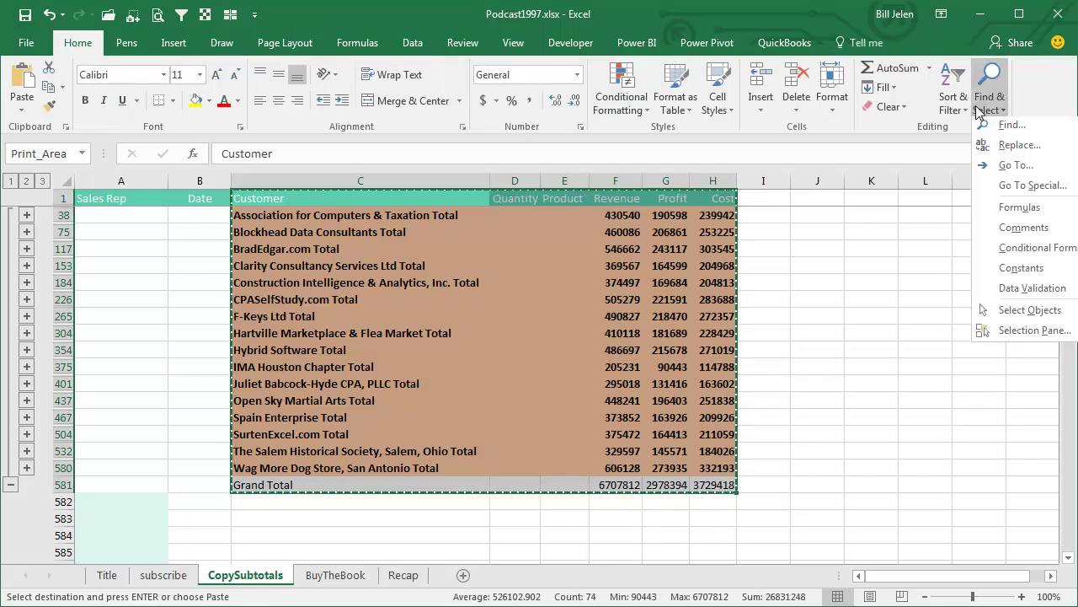
{"action": "left_click", "coordinate": [1004, 192]}
{"action": "left_click", "coordinate": [900, 362]}
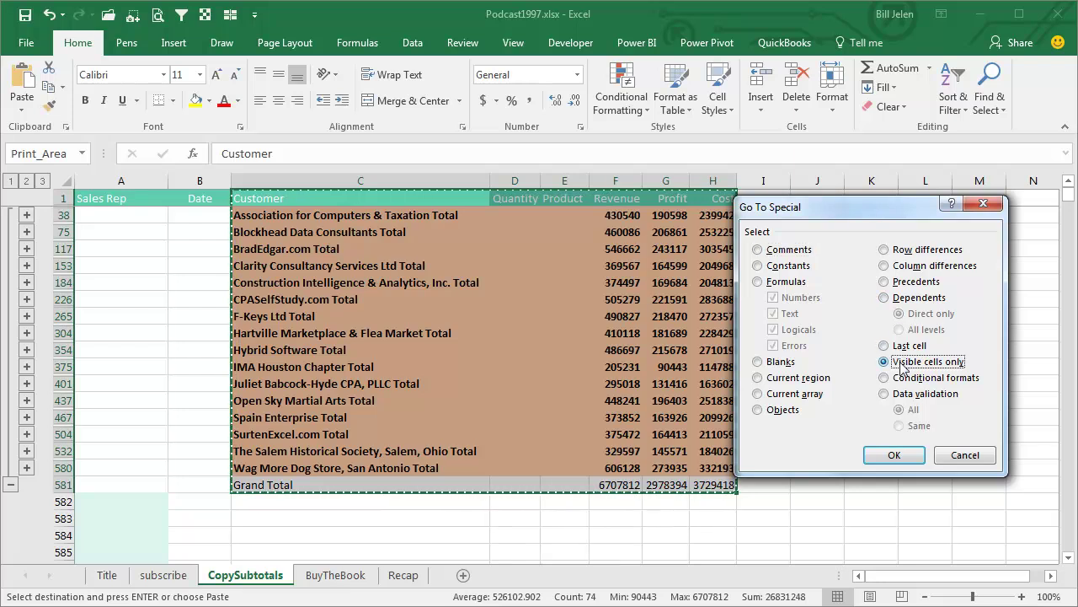
{"action": "left_click", "coordinate": [894, 455]}
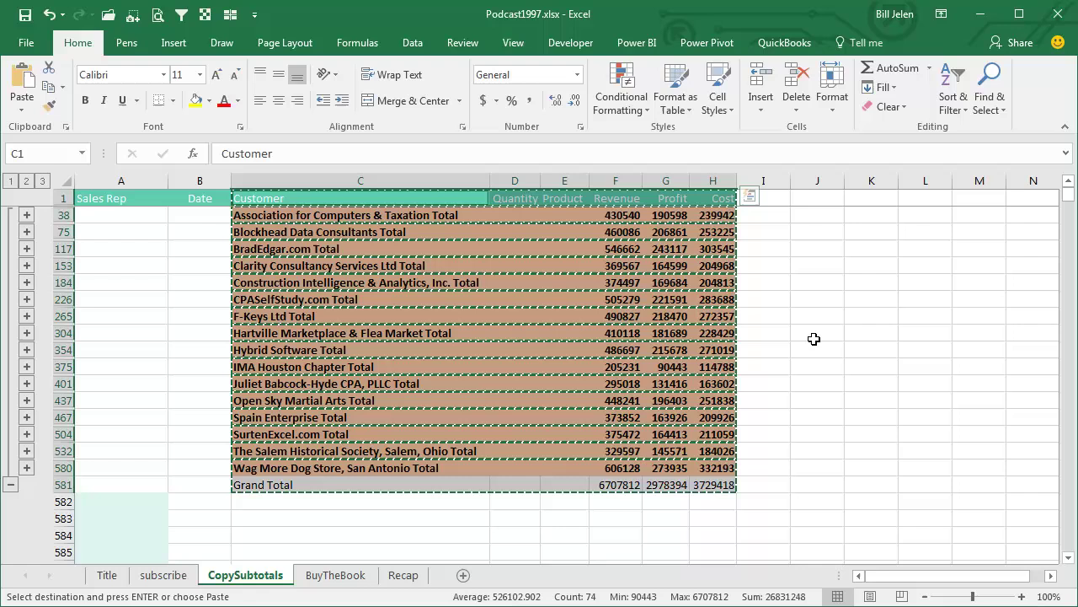
Paste the copied subtotal rows into a new workbook and check several pasted revenue and profit values
{"action": "key", "text": "ctrl+n"}
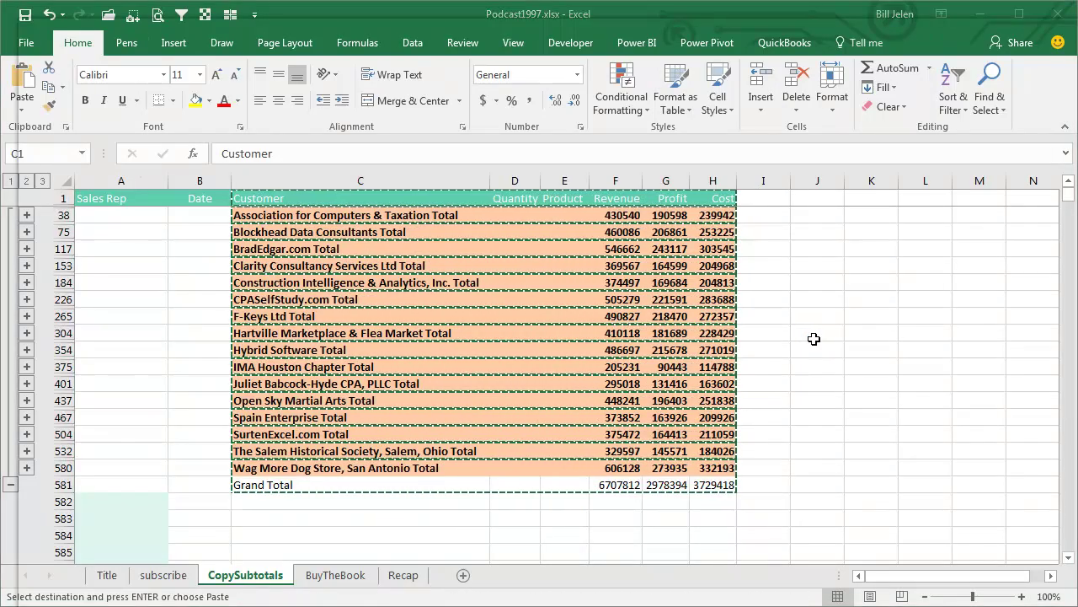
{"action": "key", "text": "ctrl+v"}
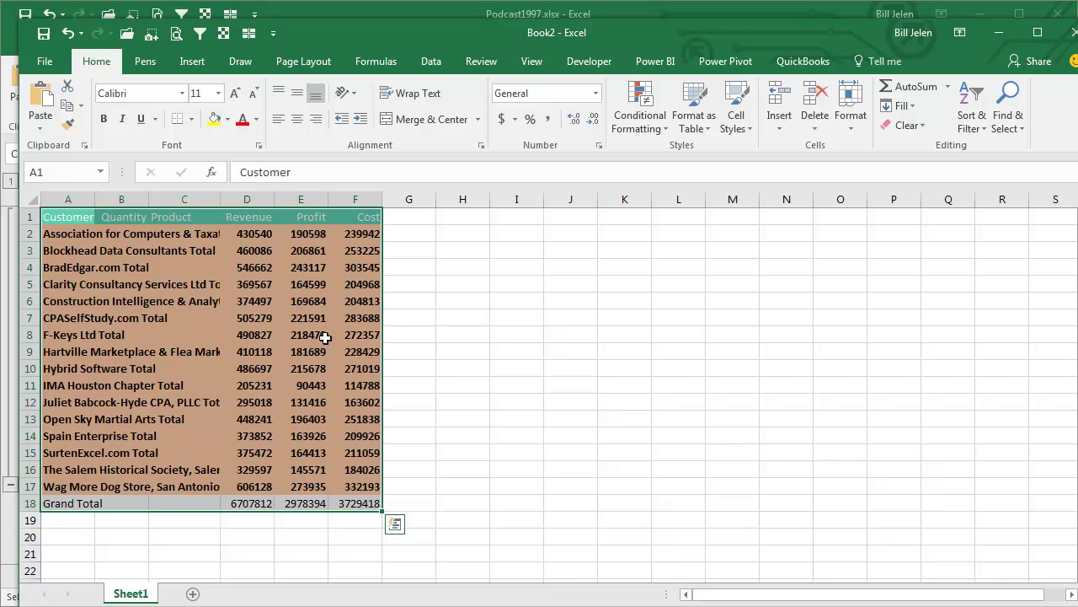
{"action": "left_click", "coordinate": [262, 246]}
{"action": "left_click", "coordinate": [301, 268]}
{"action": "left_click", "coordinate": [306, 300]}
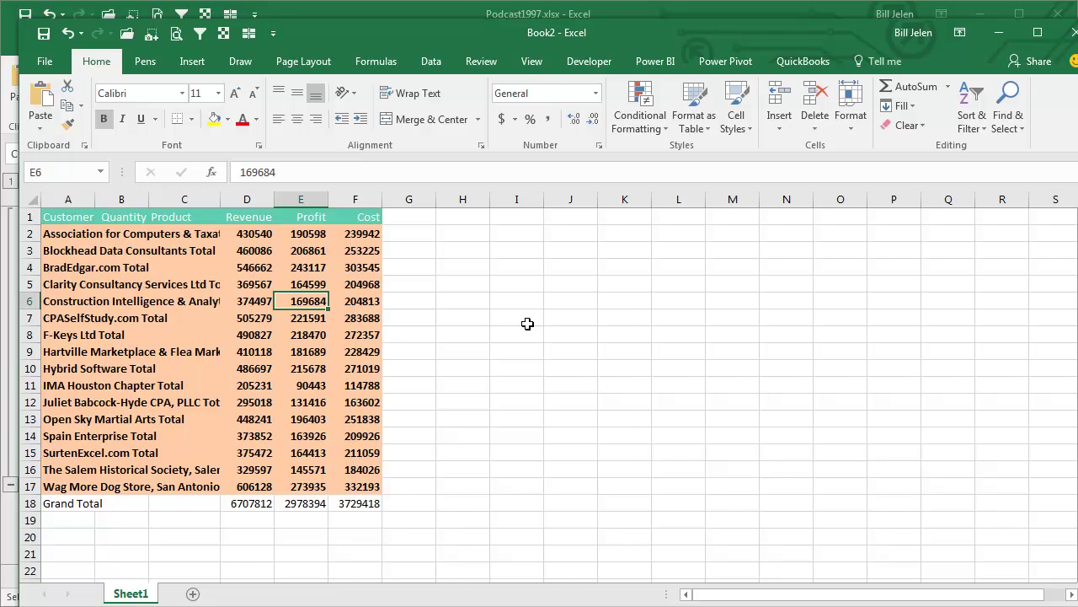
{"action": "key", "text": "alt+Tab"}
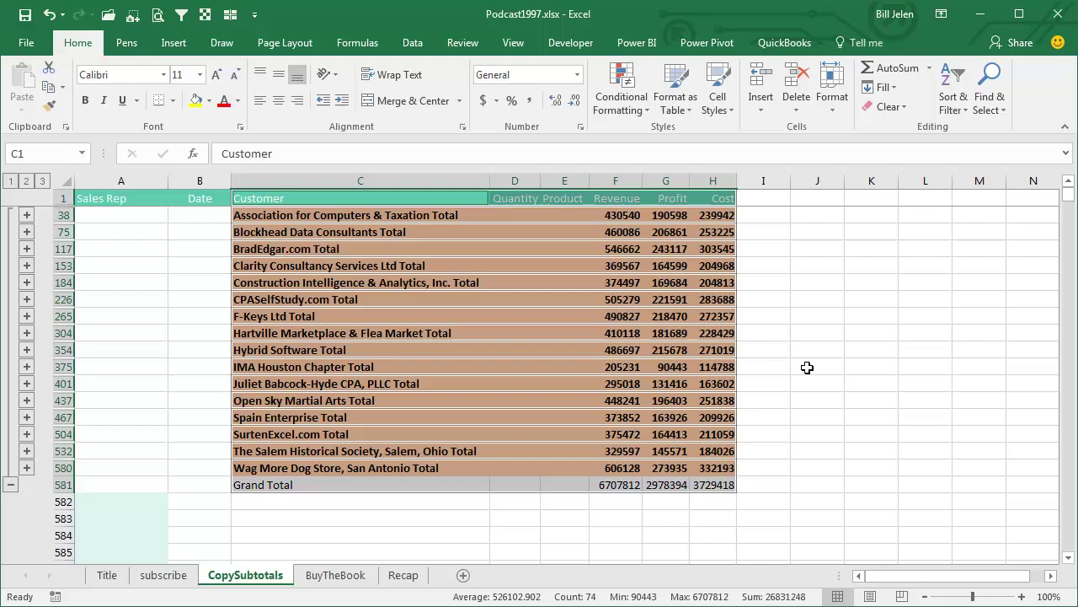
Select the report from C1 to row 401 and reduce it to visible cells with Alt+;
{"action": "left_click", "coordinate": [305, 216]}
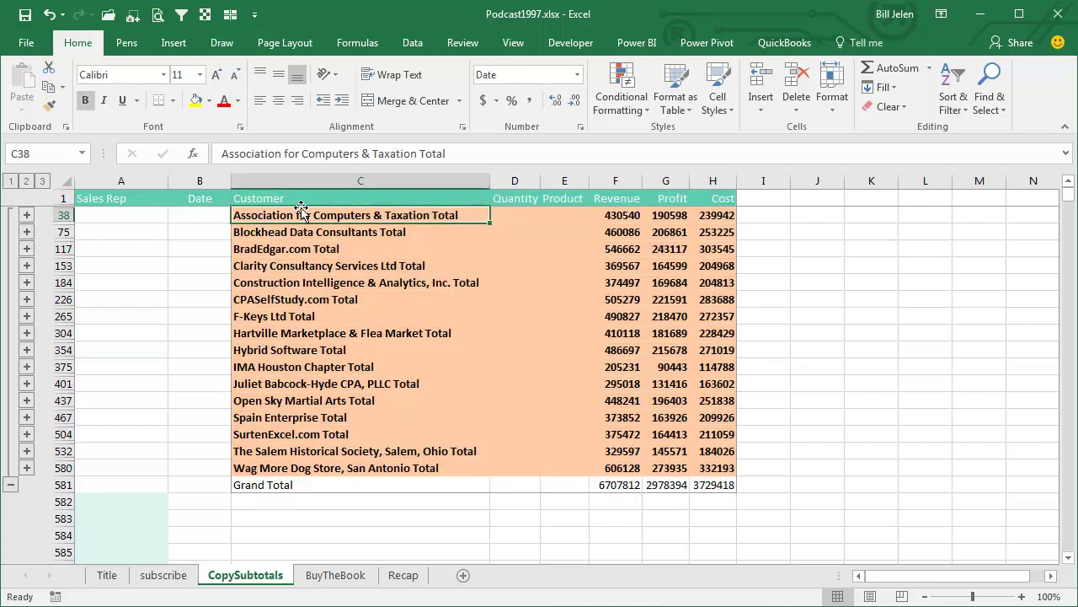
{"action": "left_click_drag", "start_coordinate": [296, 199], "coordinate": [715, 487]}
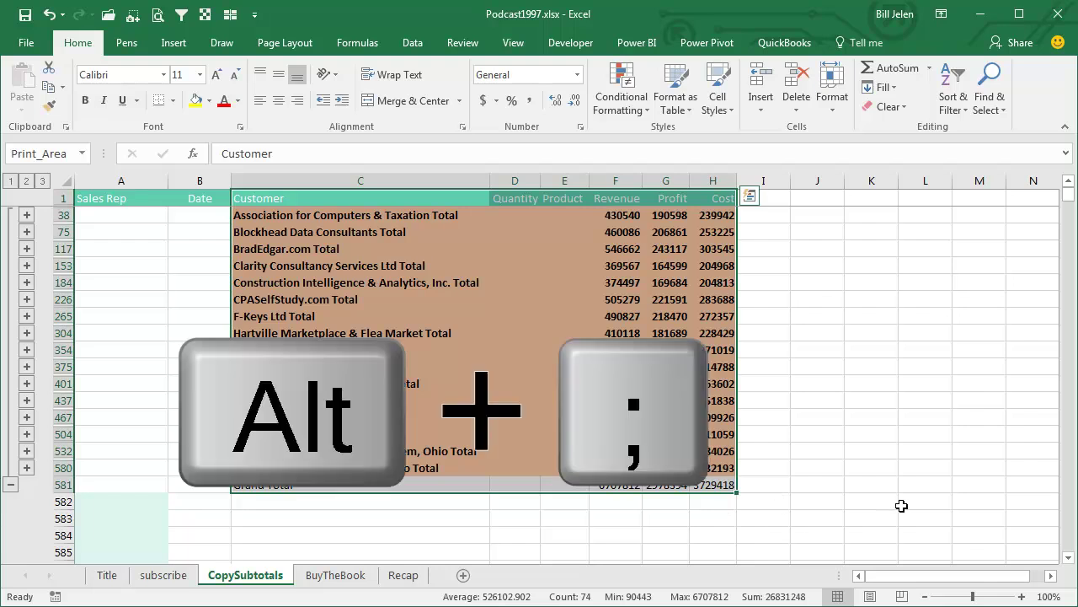
{"action": "key", "text": "alt+semicolon"}
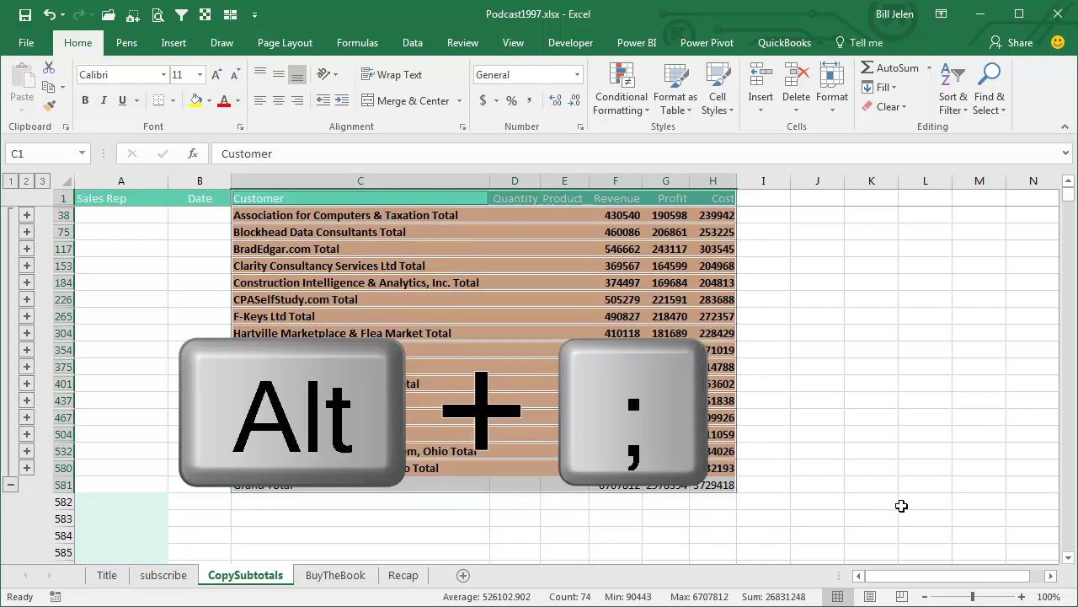
Reselect C1 through Grand Total, keep only visible cells via the Quick Access Toolbar button, copy, and show BuyTheBook
{"action": "left_click", "coordinate": [290, 198]}
{"action": "left_click_drag", "start_coordinate": [290, 198], "coordinate": [715, 487]}
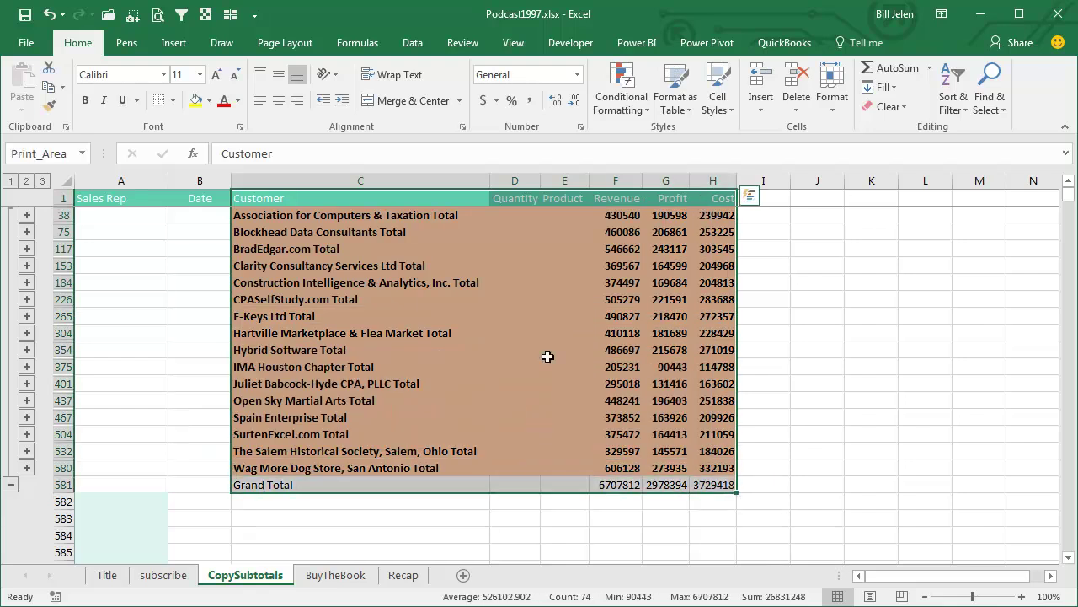
{"action": "left_click", "coordinate": [230, 14]}
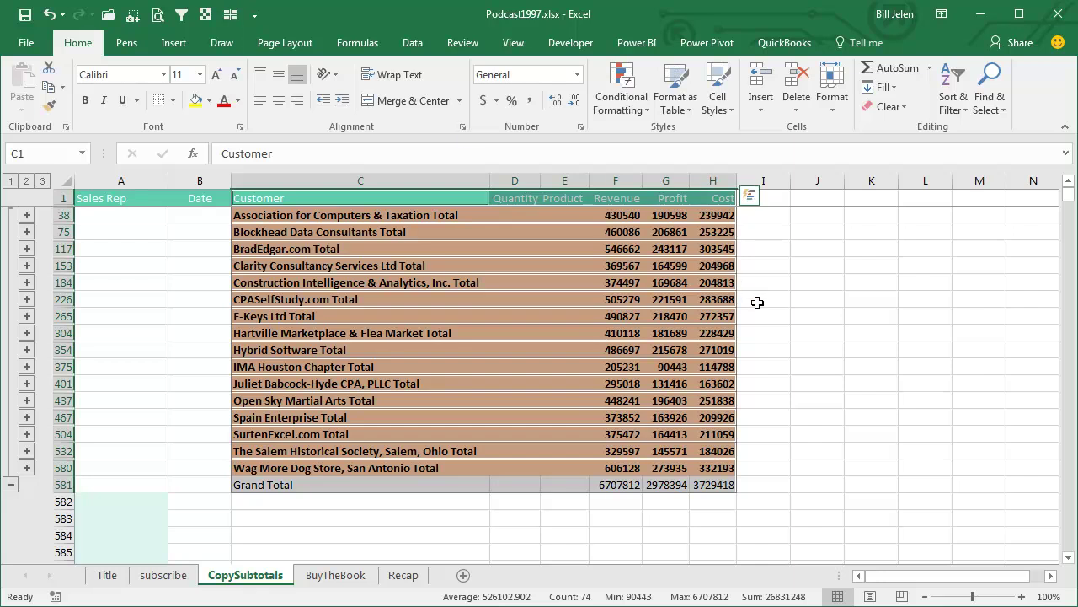
{"action": "key", "text": "ctrl+c"}
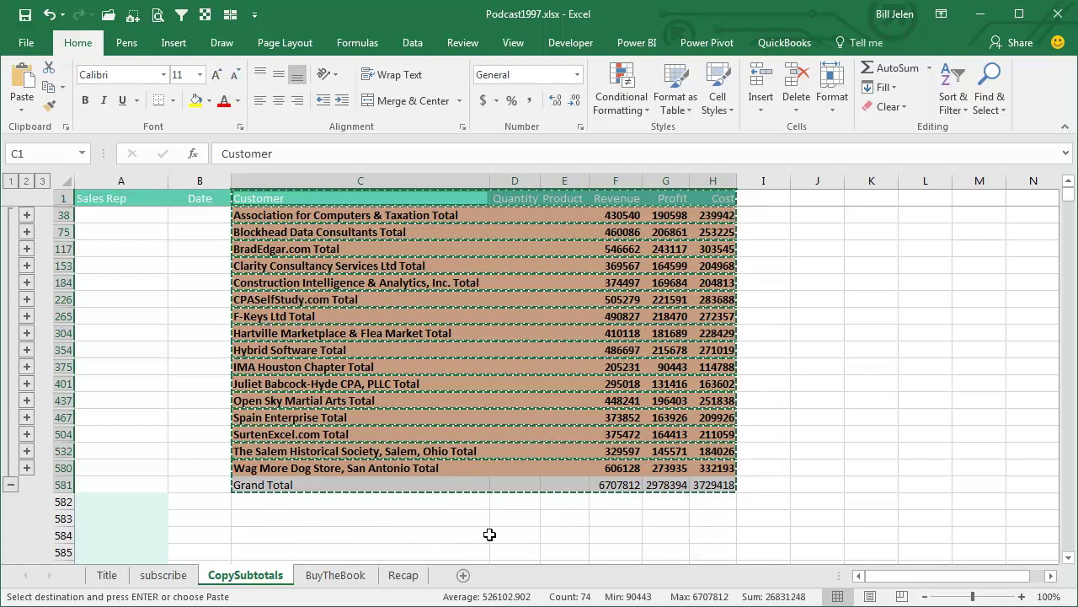
{"action": "left_click", "coordinate": [352, 578]}
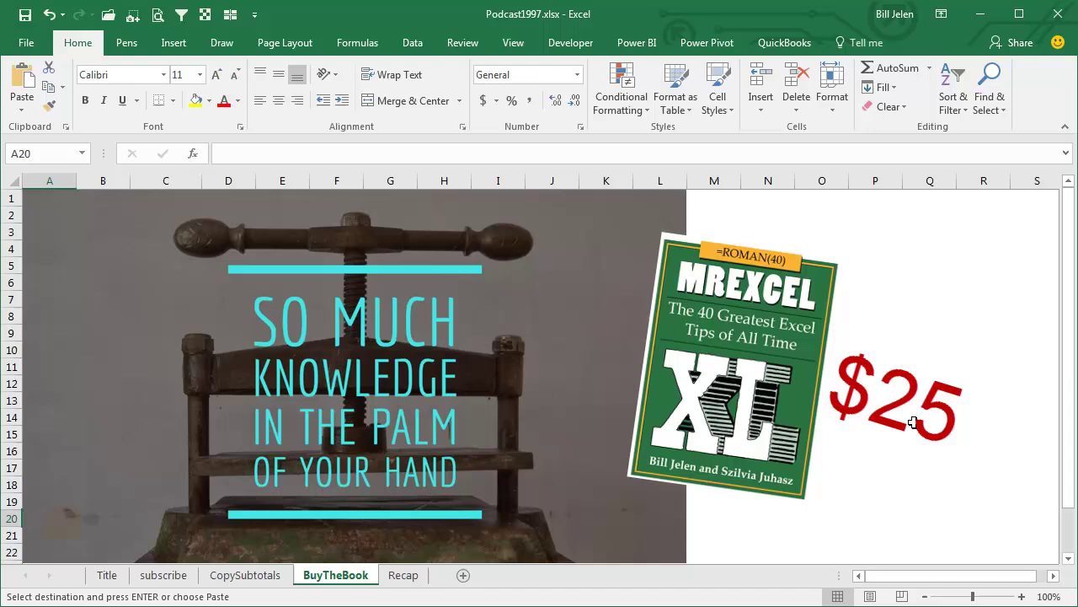
Show the Recap sheet listing the episode's steps
{"action": "left_click", "coordinate": [410, 575]}
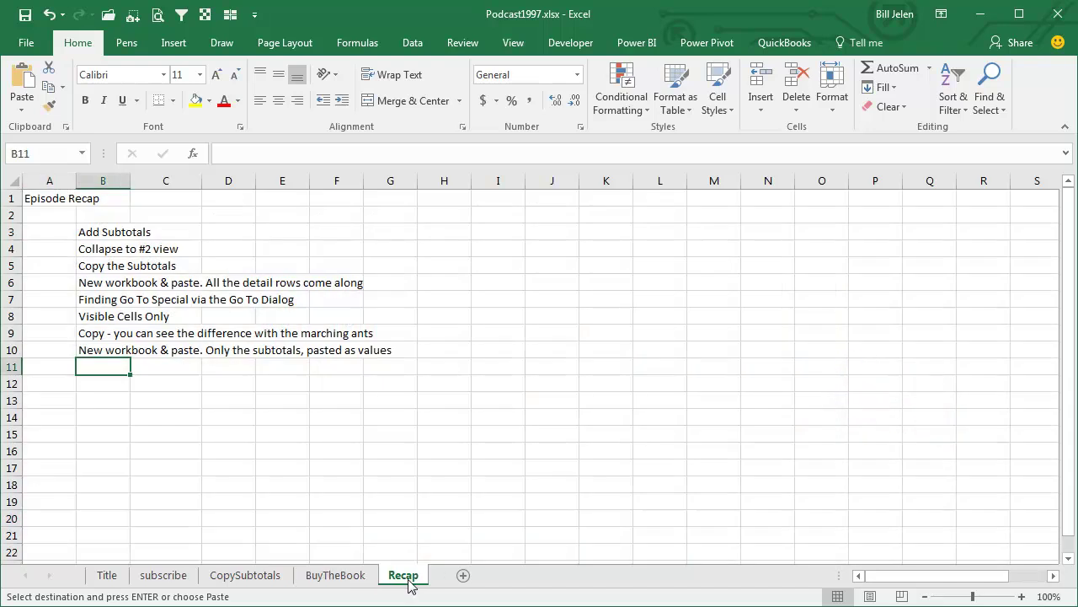